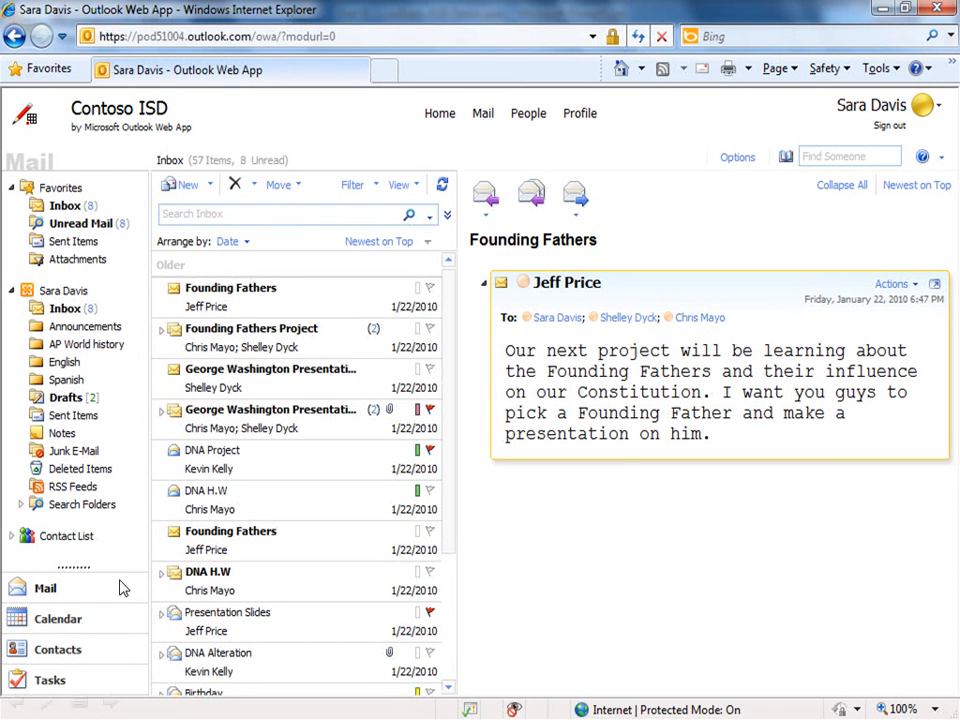
Step: Switch to the Contacts folder listing the three existing contacts
left_click(58, 650)
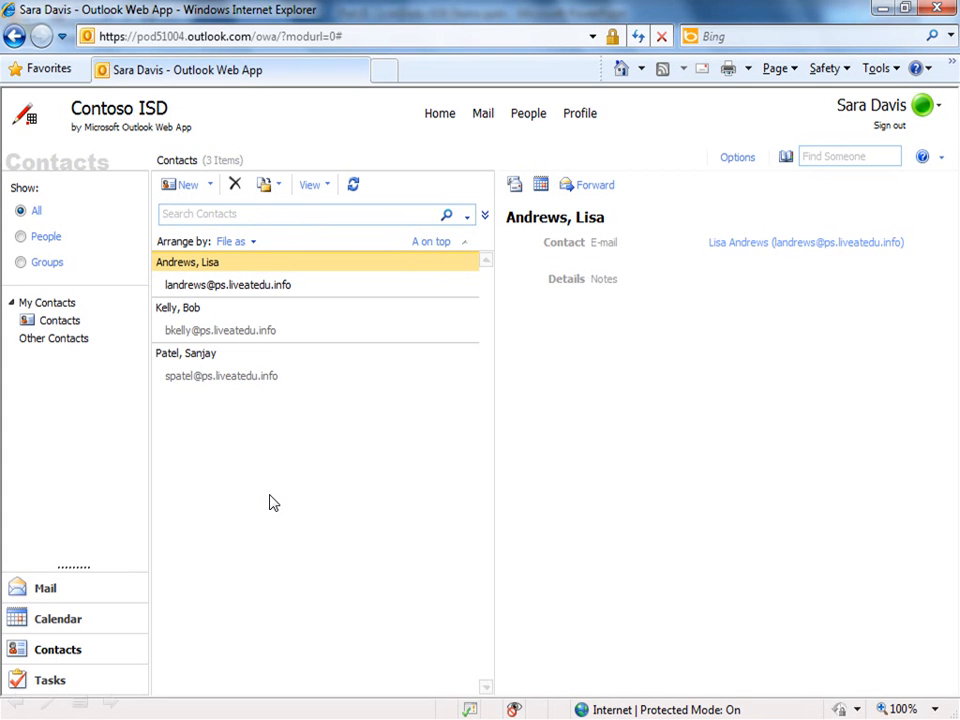
left_click(210, 190)
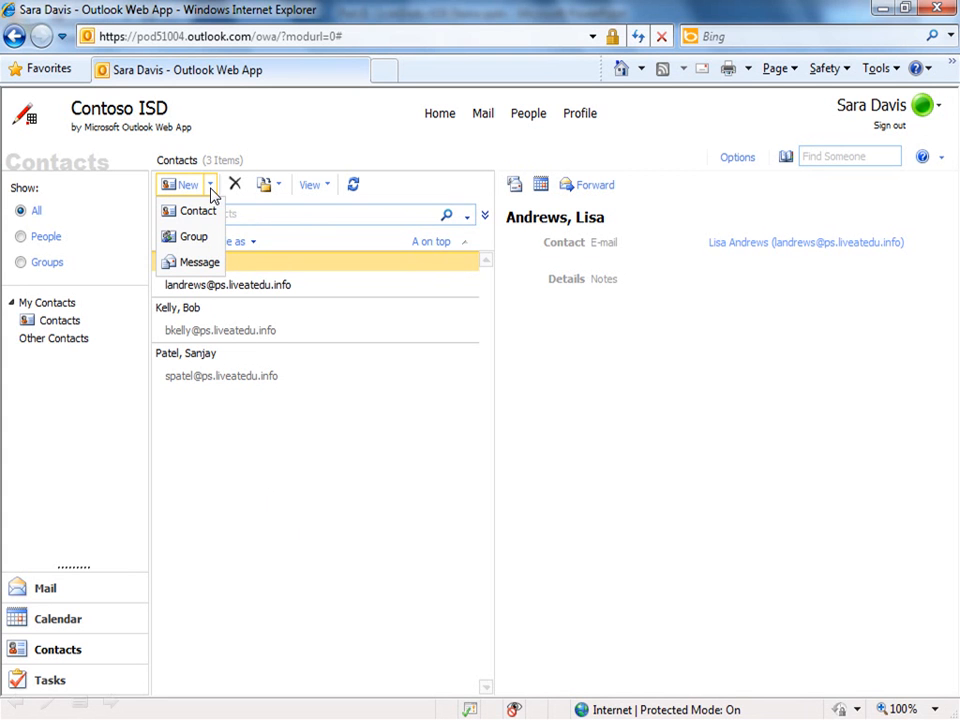
Step: Create the 'Period 1' contact group with four typed member names and save it
left_click(194, 240)
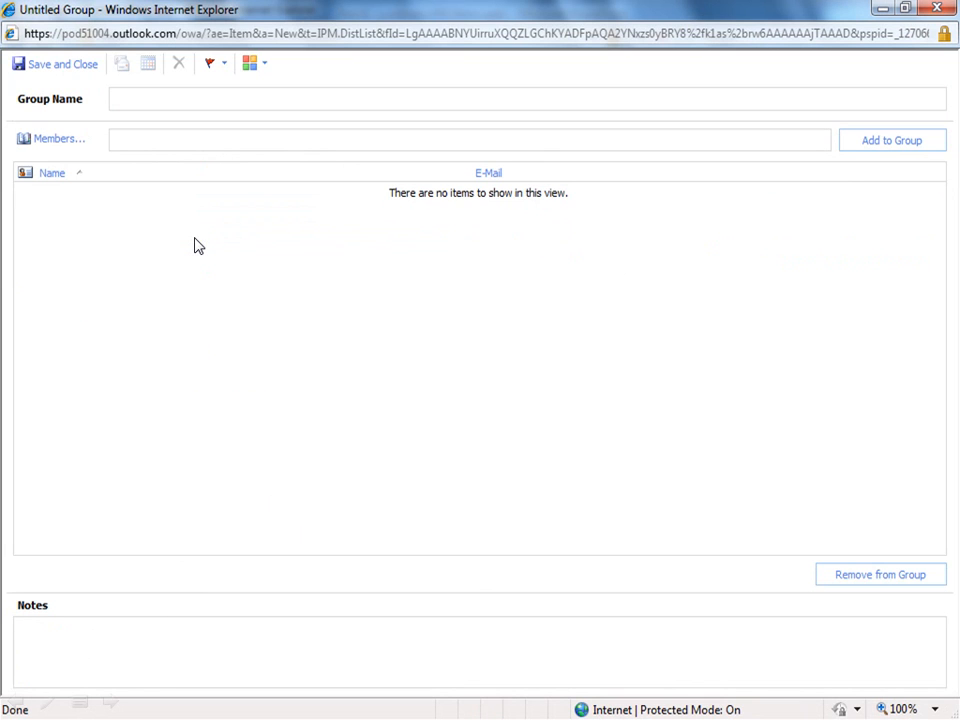
left_click(125, 107)
type("Period 1")
left_click(125, 145)
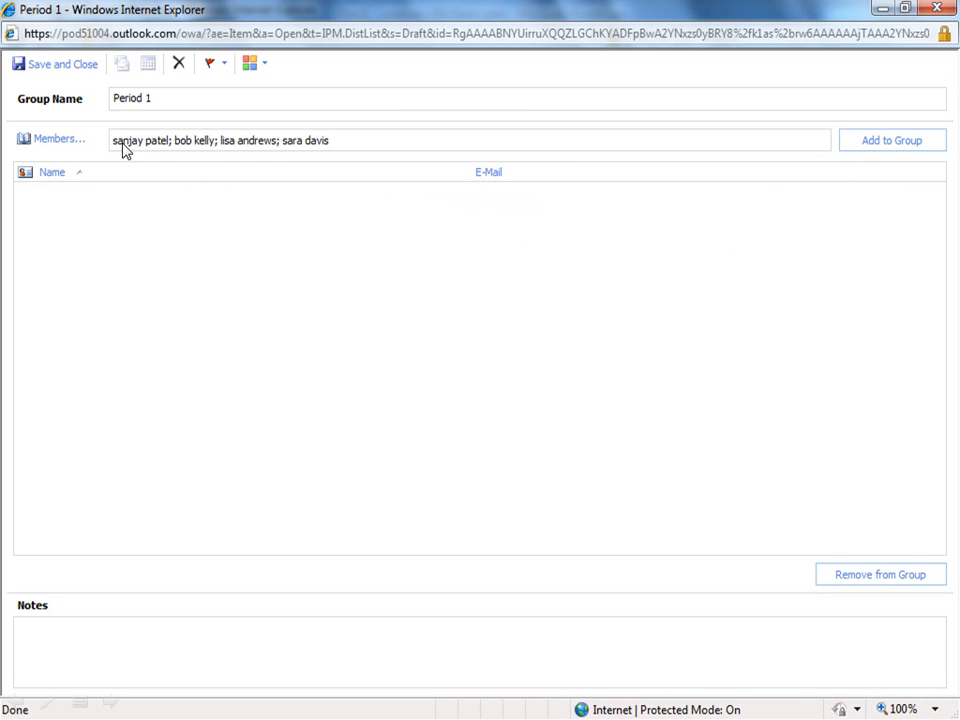
left_click(893, 145)
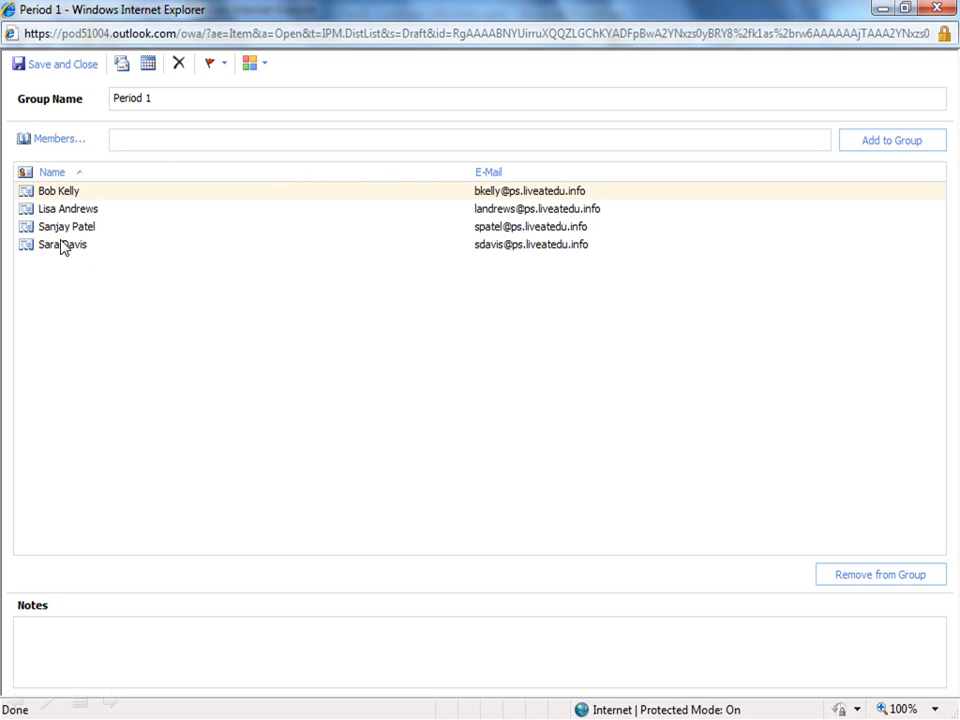
left_click(60, 66)
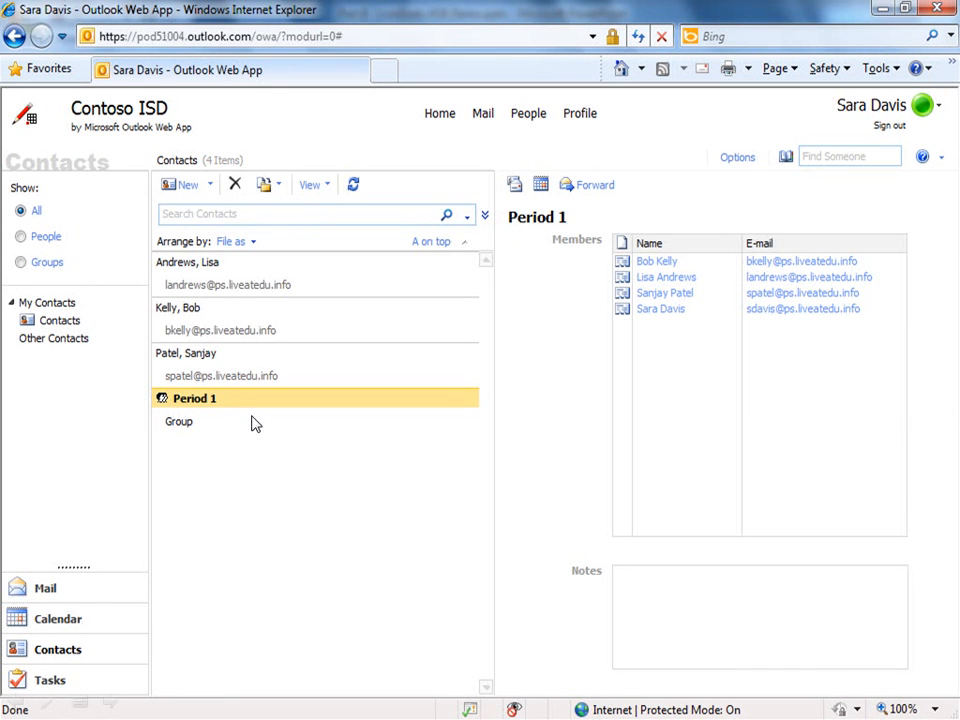
Step: Open the Antigone Discussion draft from Drafts, address it to Period 1, and send it
left_click(90, 588)
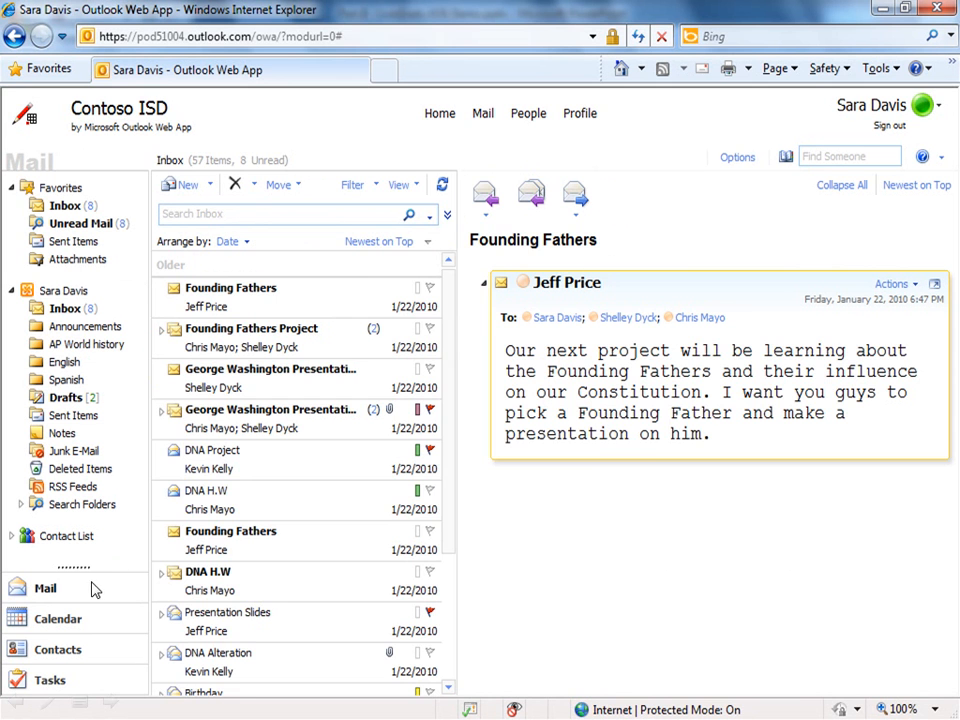
left_click(76, 399)
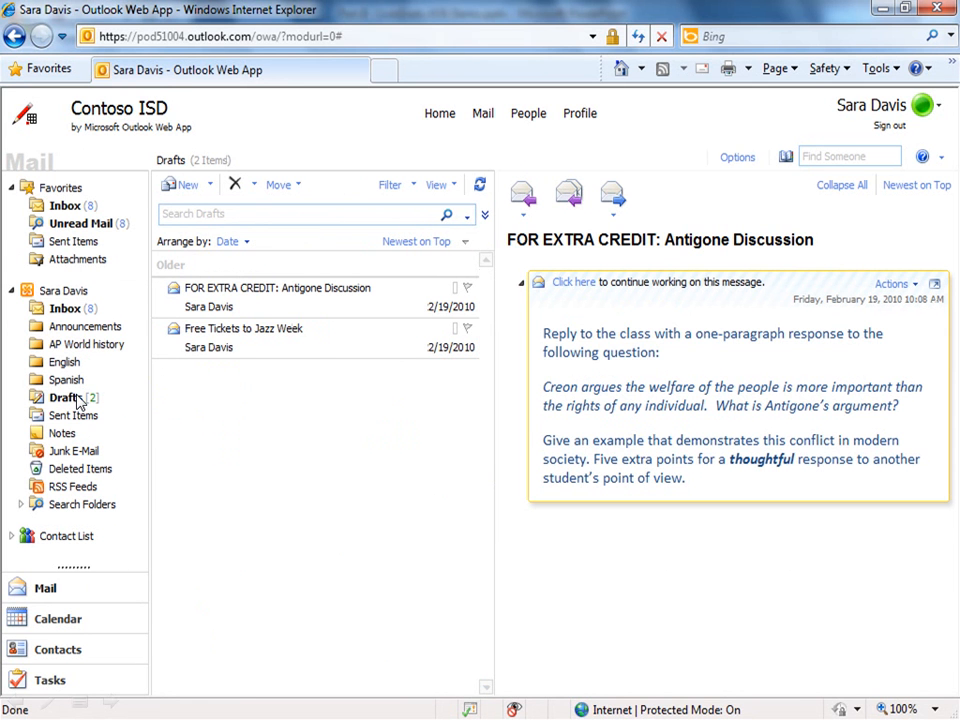
double_click(252, 300)
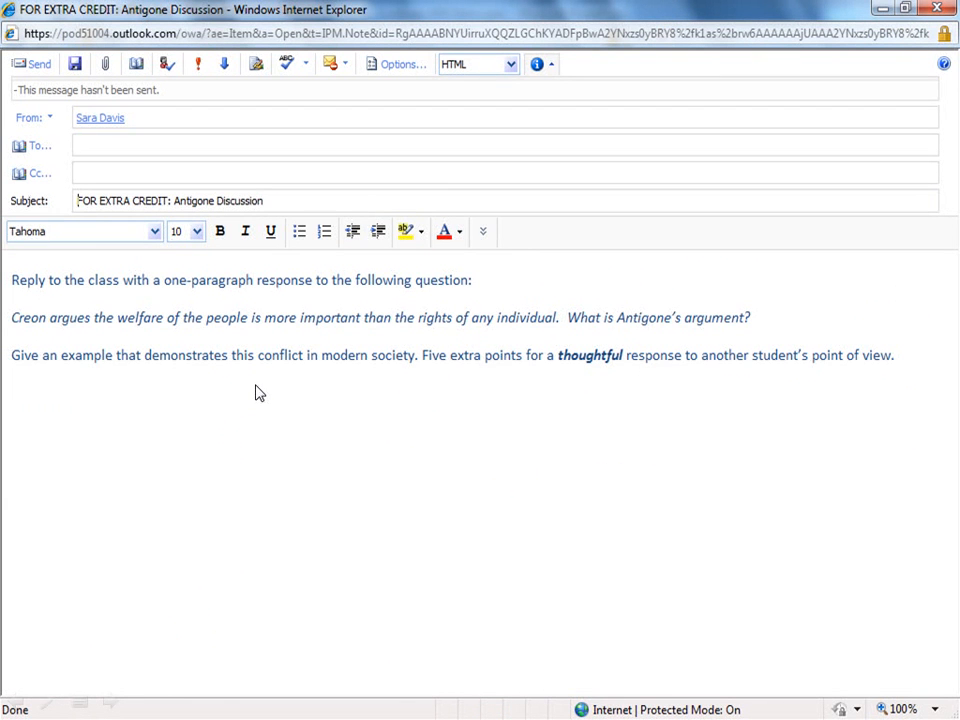
left_click(89, 150)
left_click(37, 65)
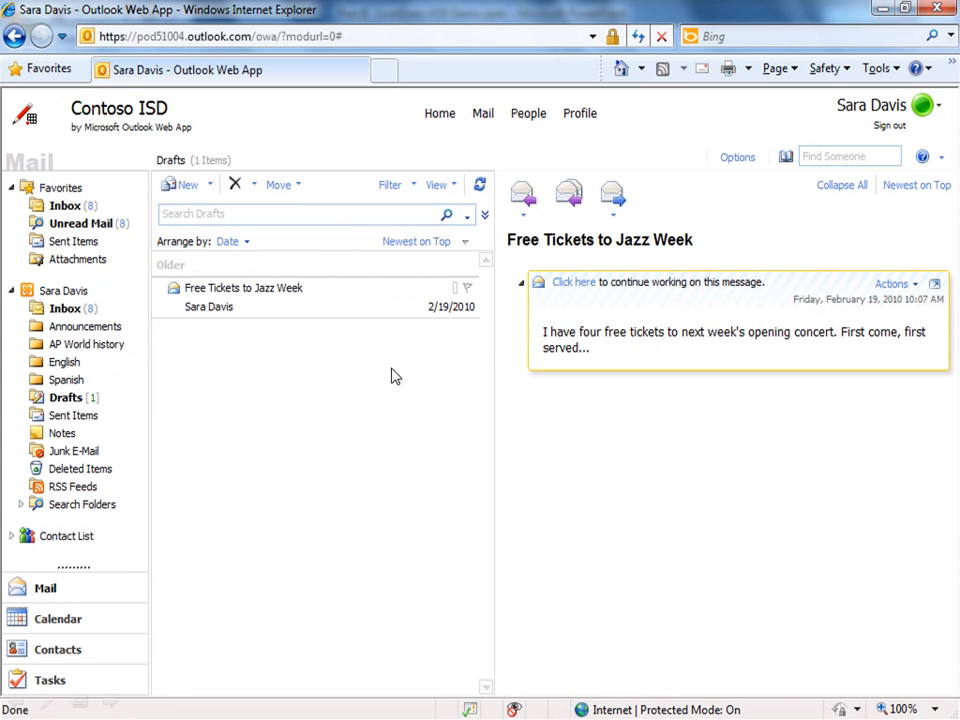
Step: Go to Options > Groups and start a new public group
left_click(733, 159)
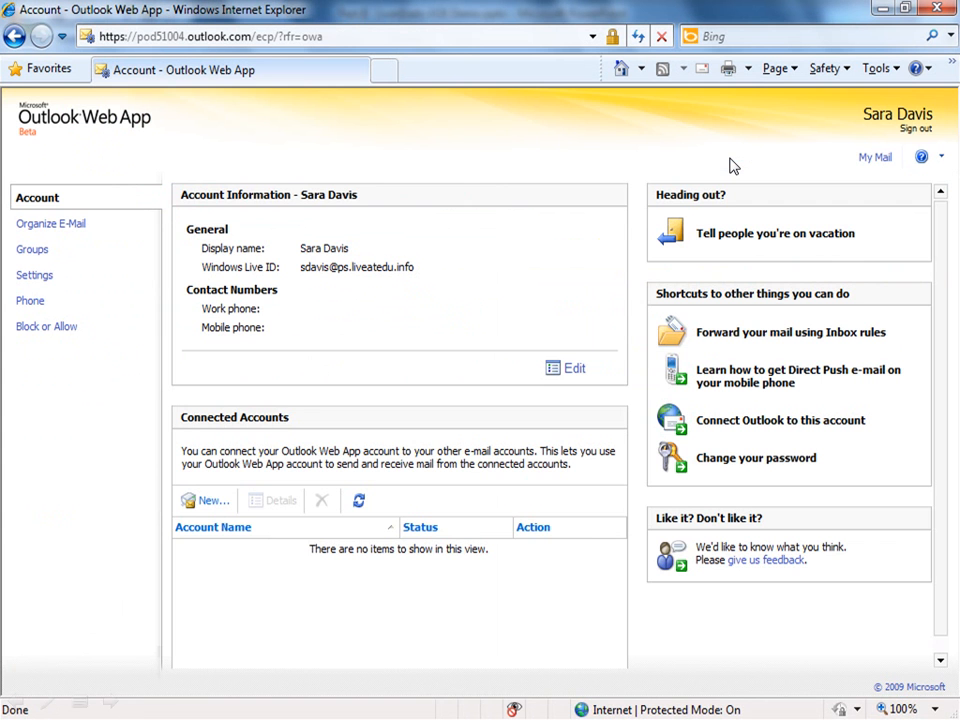
left_click(33, 250)
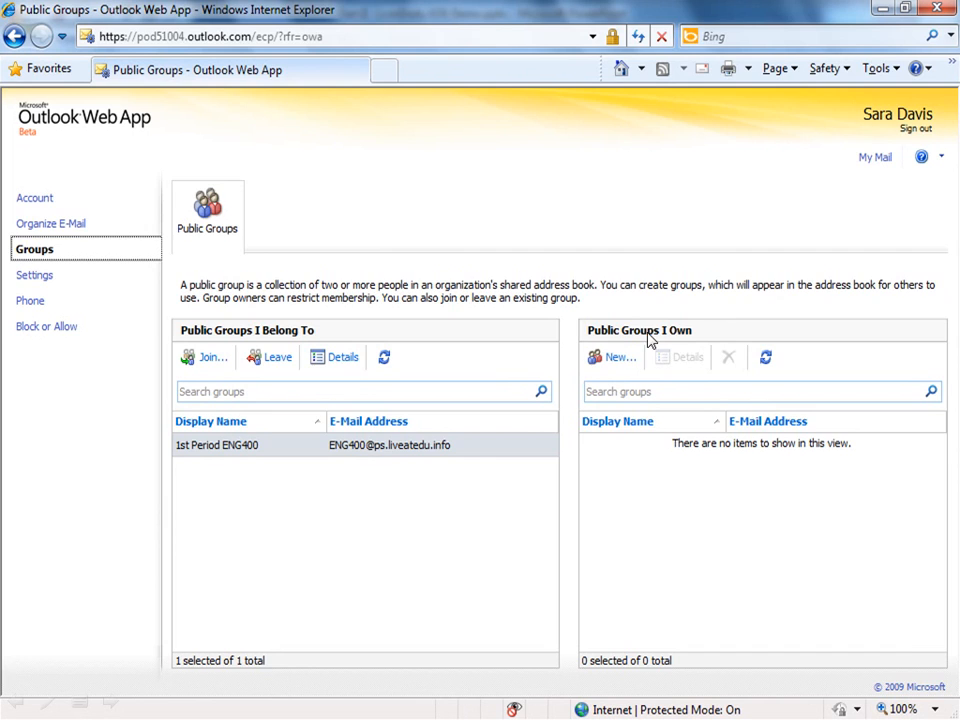
left_click(616, 358)
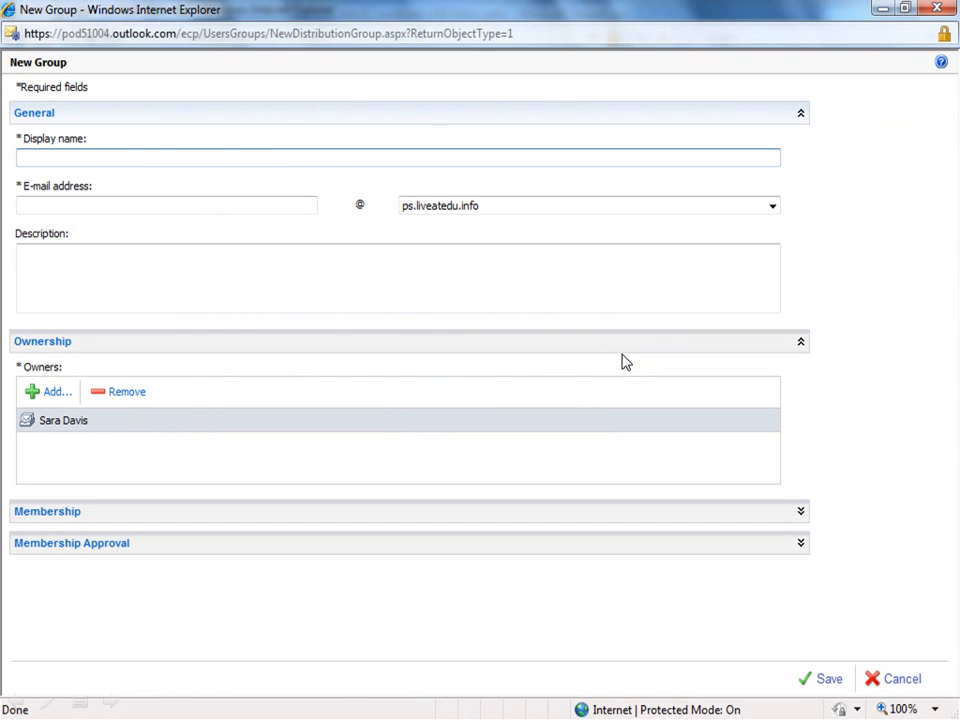
Step: Name the new group 'Jazz Band' with e-mail alias 'jazz' and expand its Membership settings
left_click(51, 157)
type("Jazz Band")
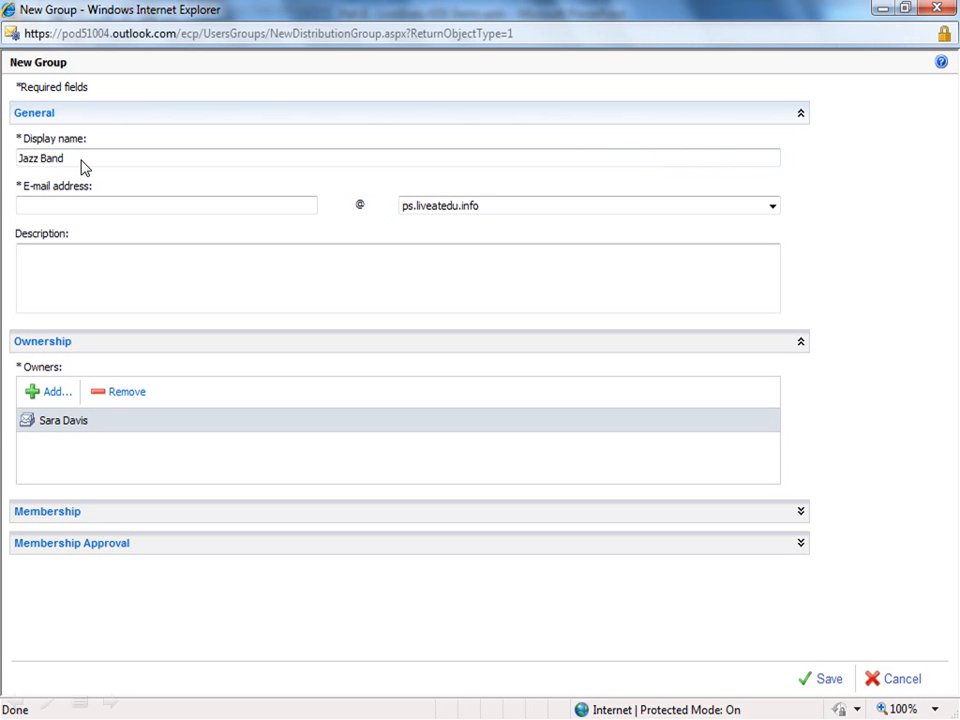
left_click(42, 208)
type("jazz")
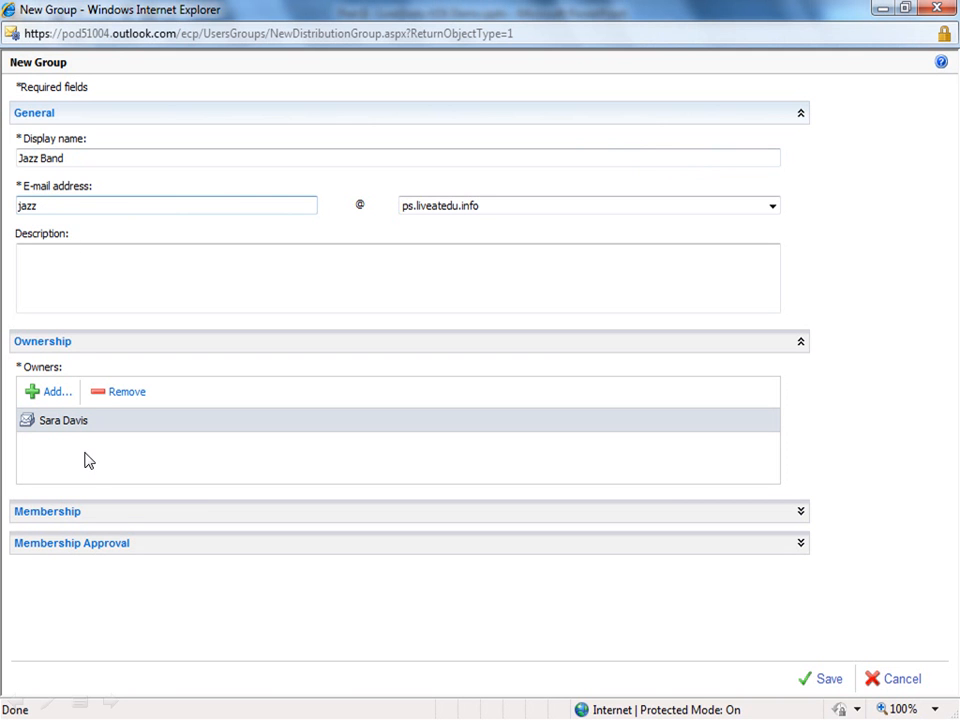
left_click(98, 517)
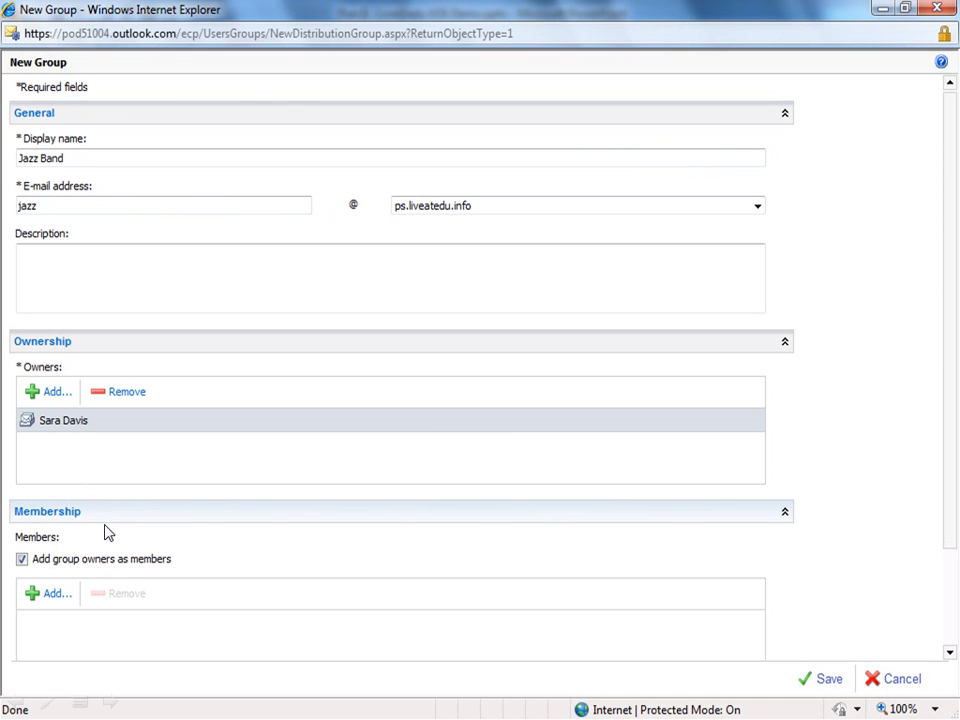
Step: Add two people from the directory as Jazz Band members, then collapse Membership
left_click(57, 596)
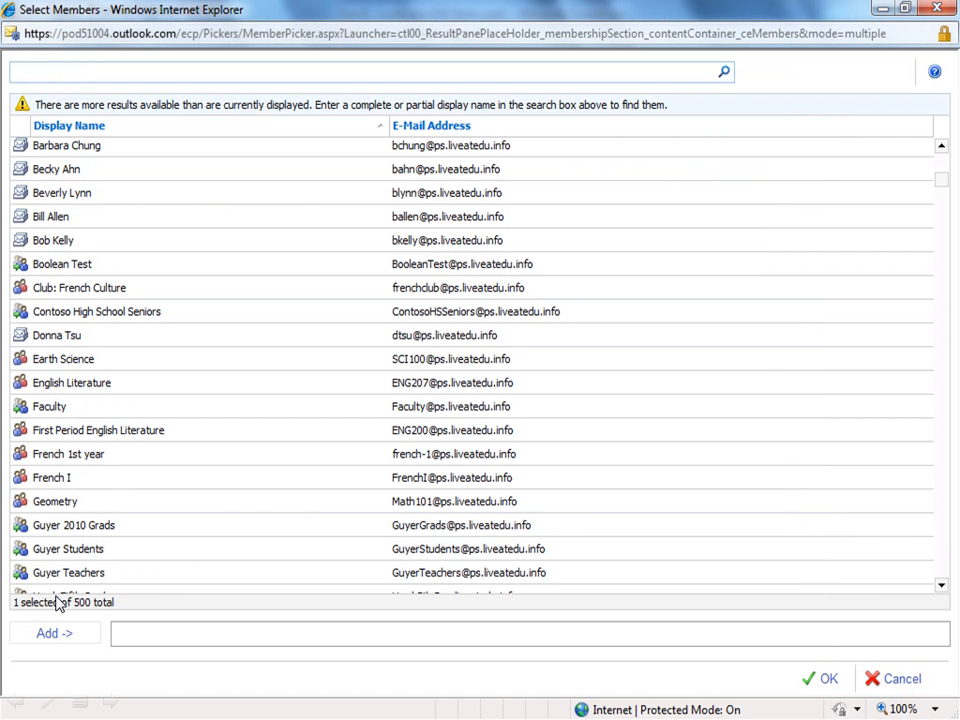
double_click(112, 247)
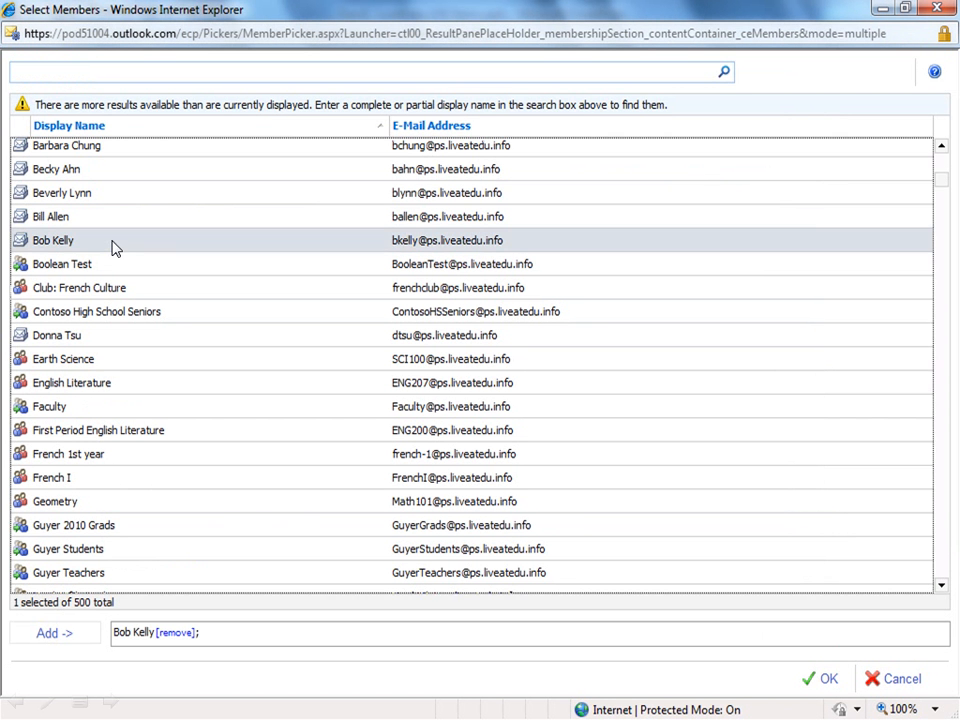
left_click(942, 586)
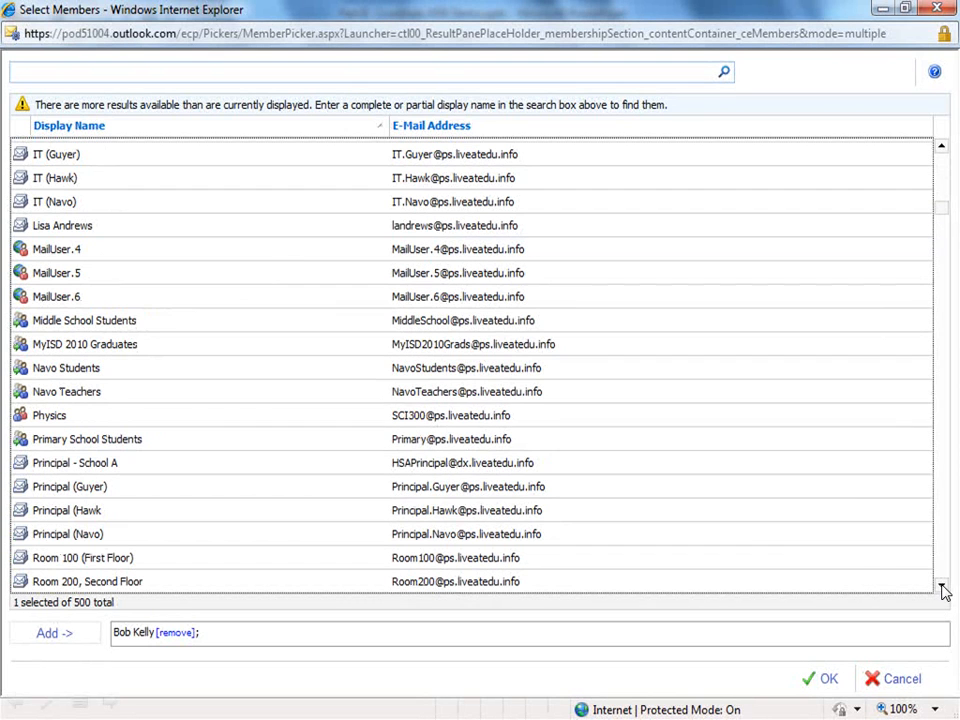
double_click(70, 230)
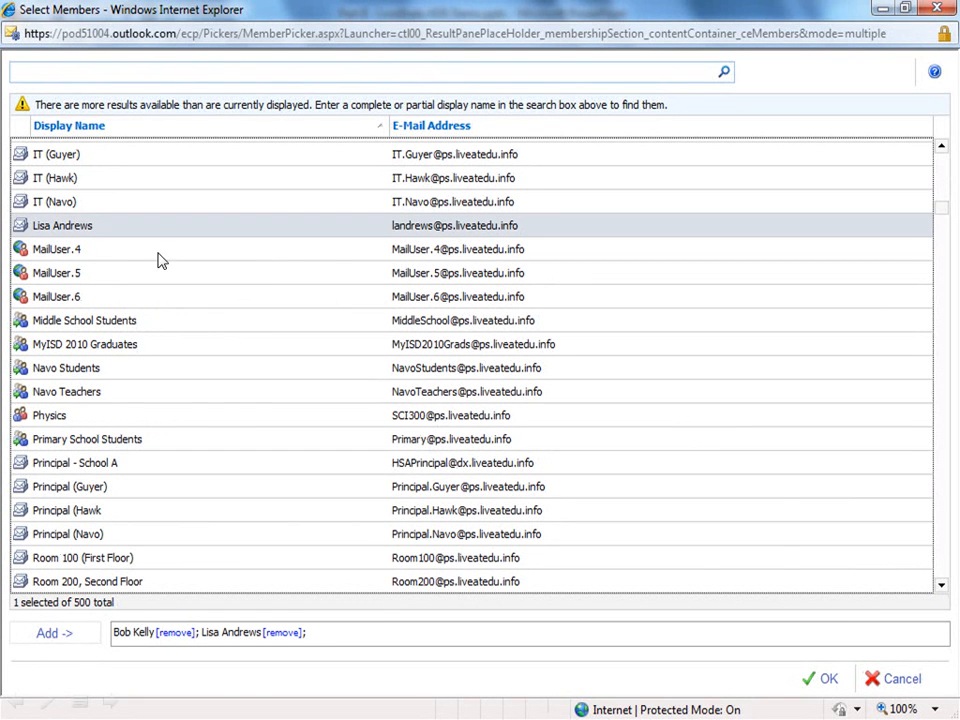
left_click(828, 679)
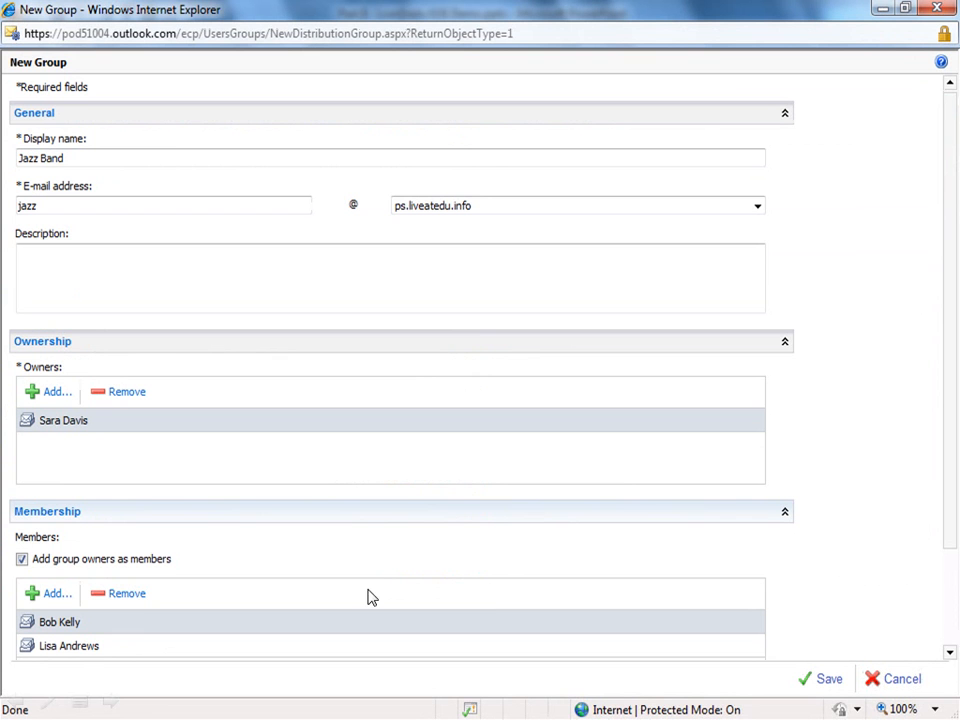
left_click(786, 514)
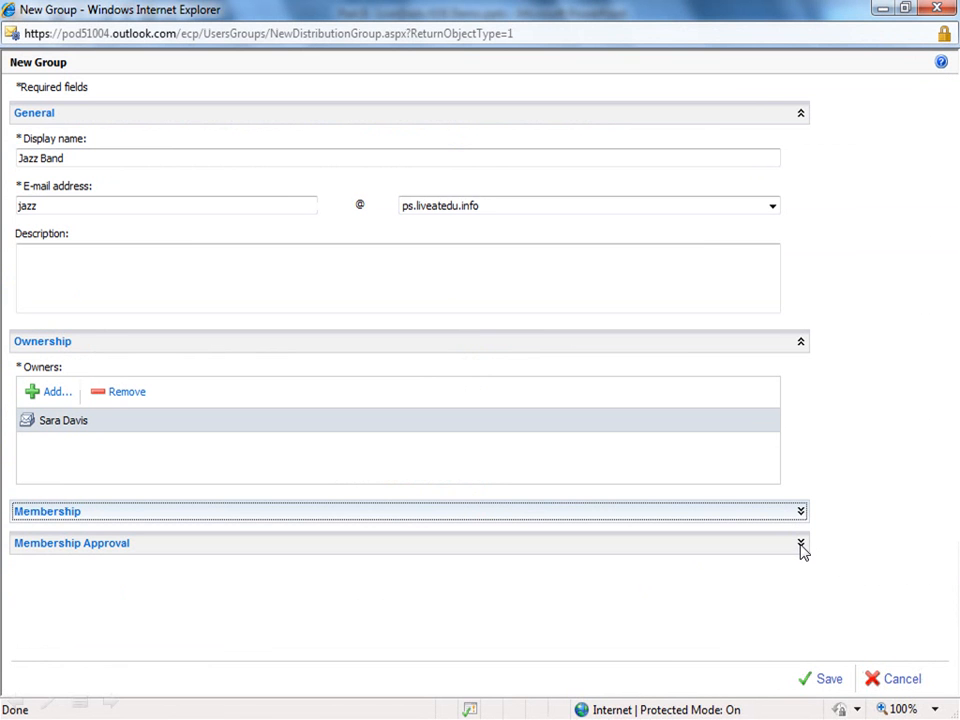
Step: Set Membership Approval to Owner Approval and save the Jazz Band group
left_click(801, 546)
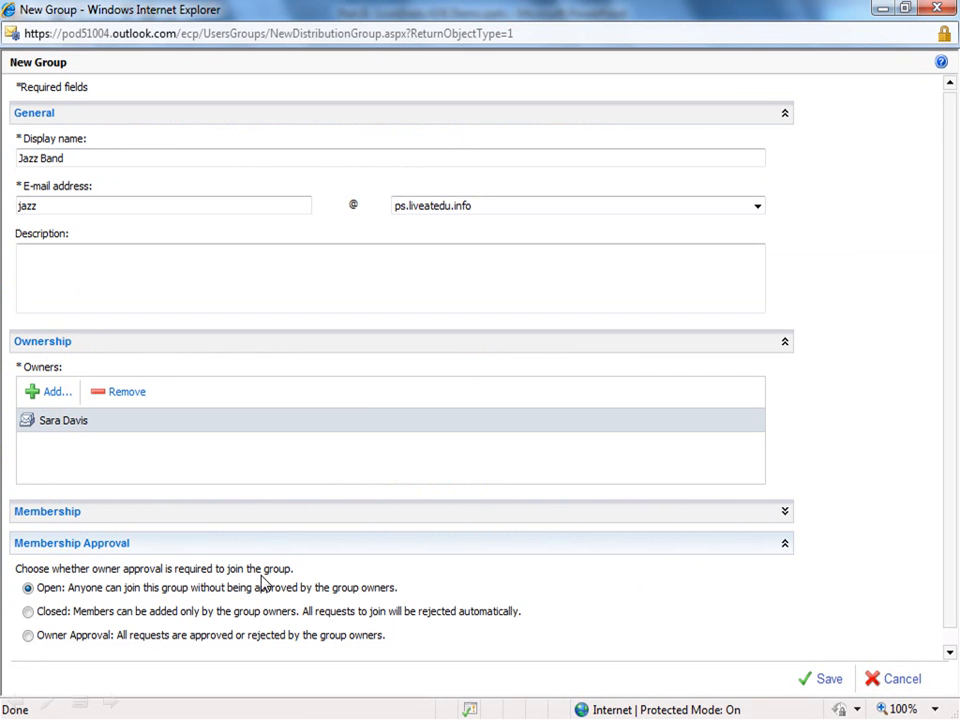
left_click(29, 636)
left_click(838, 683)
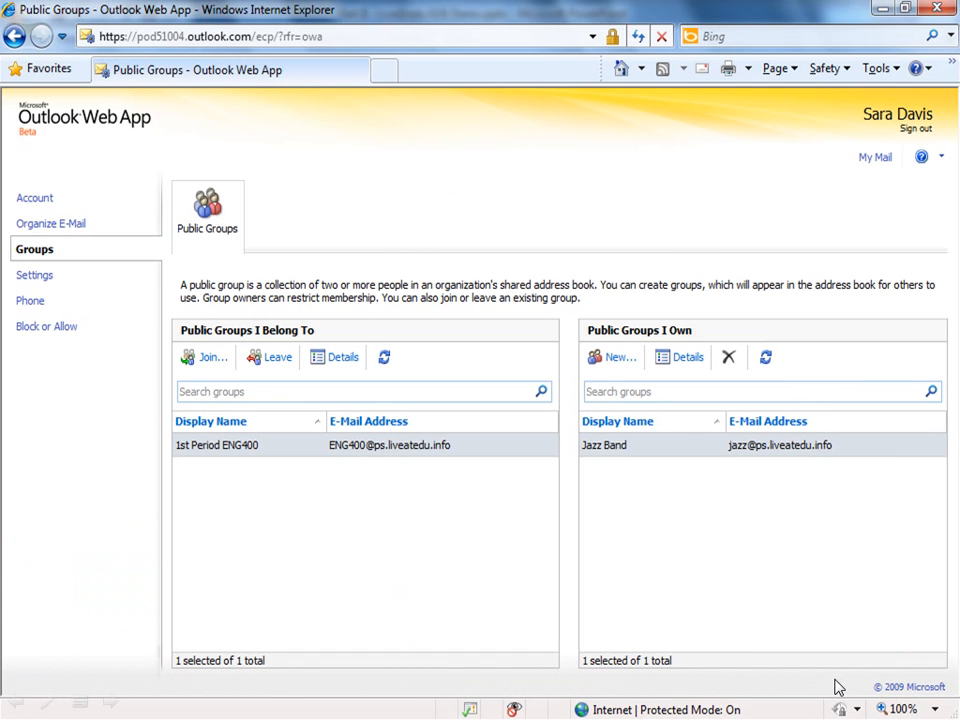
Step: Send the Free Tickets to Jazz Week draft to Jazz Band and return to the Inbox
left_click(876, 160)
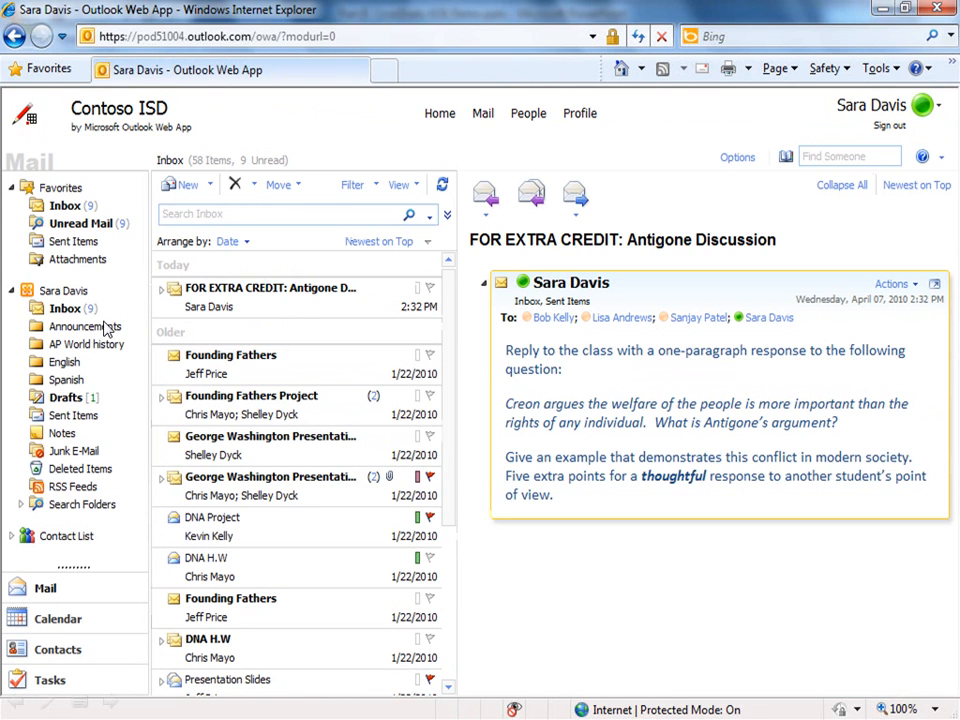
left_click(64, 397)
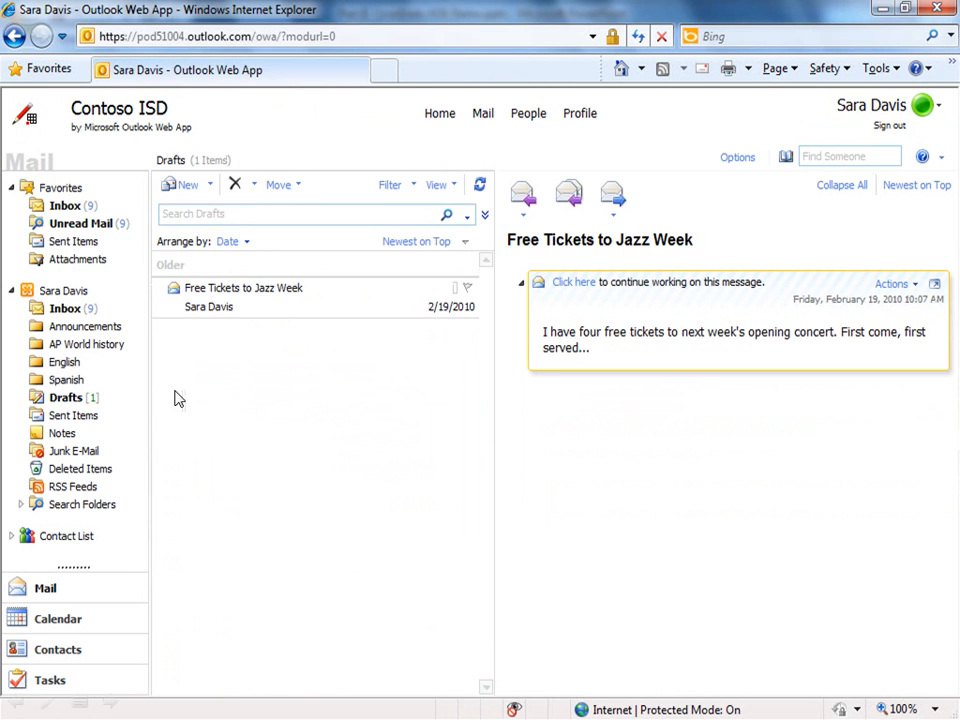
double_click(264, 306)
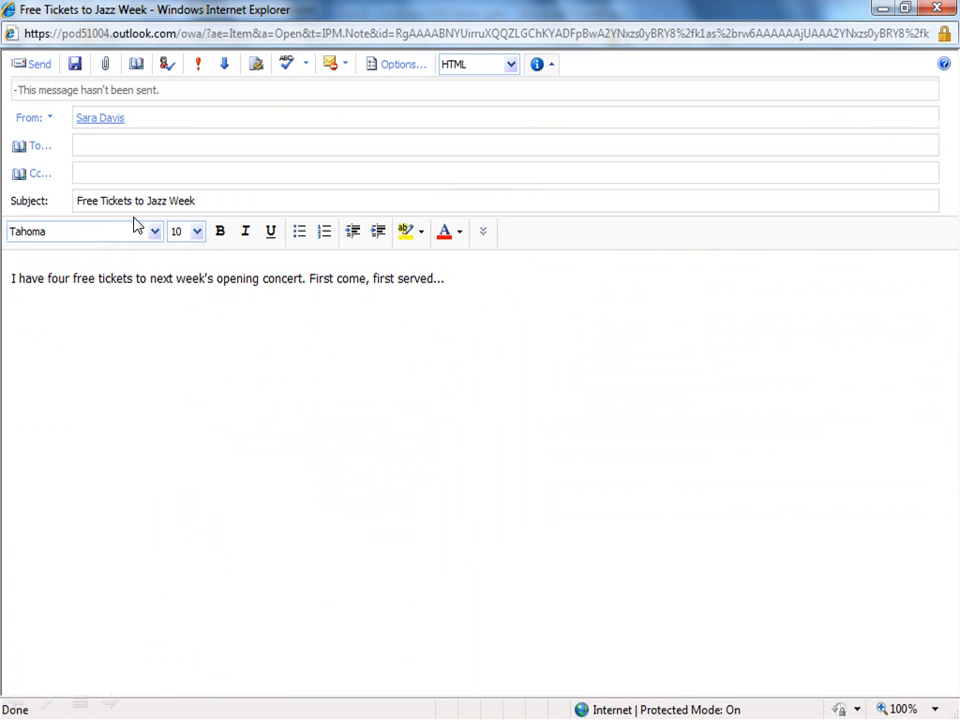
left_click(85, 150)
left_click(33, 66)
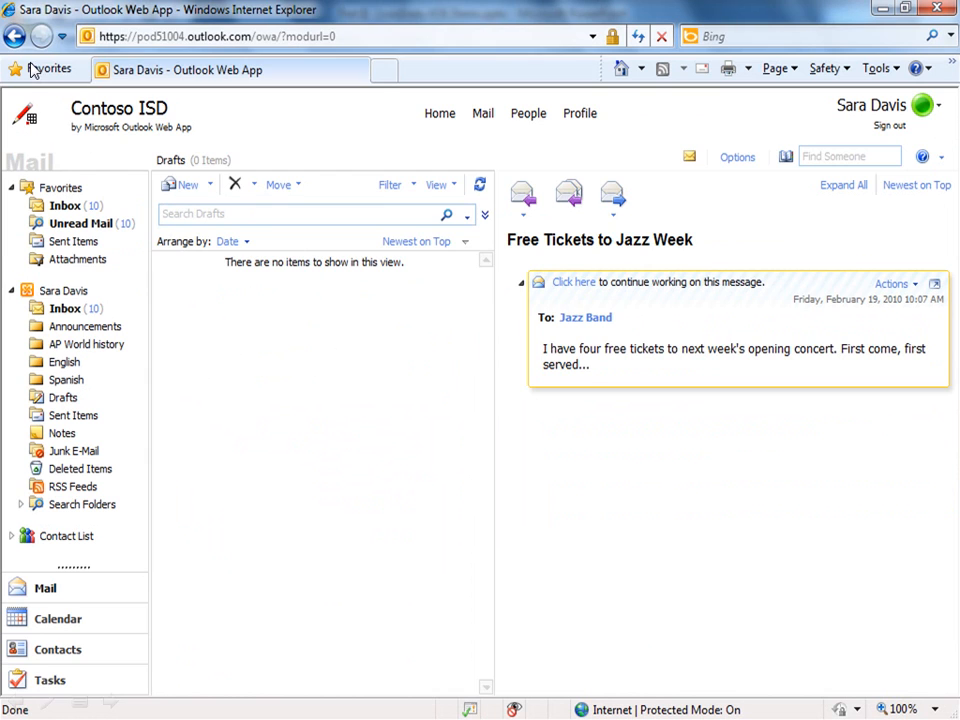
left_click(72, 311)
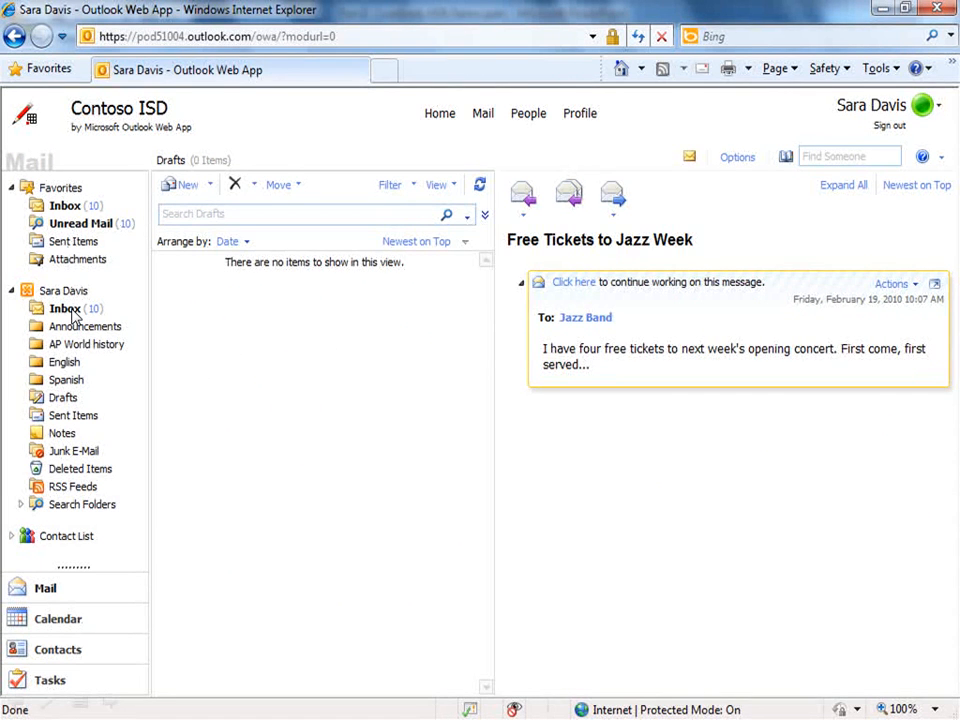